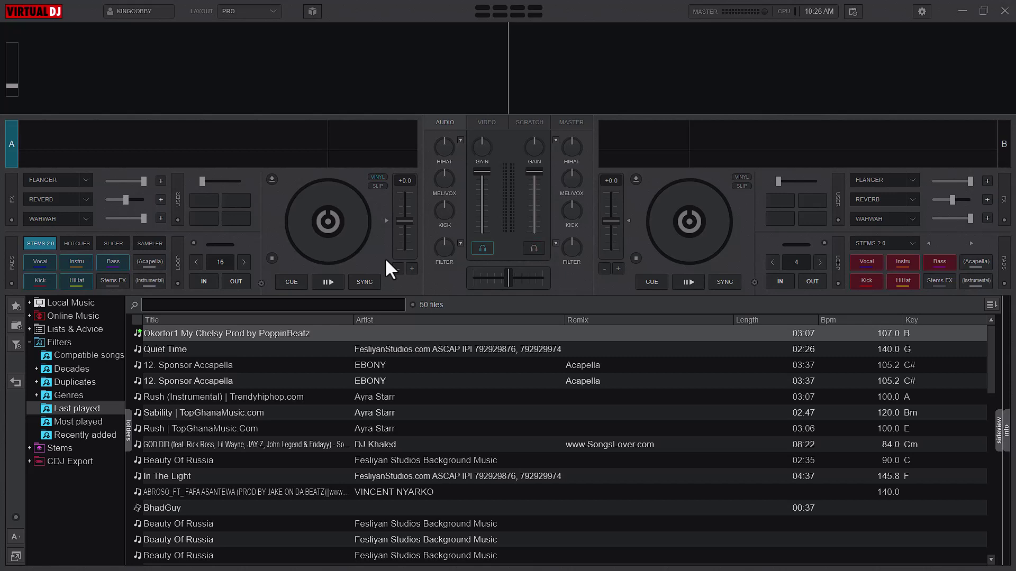
Load the top track onto deck A and check that SPACE and P map to play_pause.
key(shift+Left)
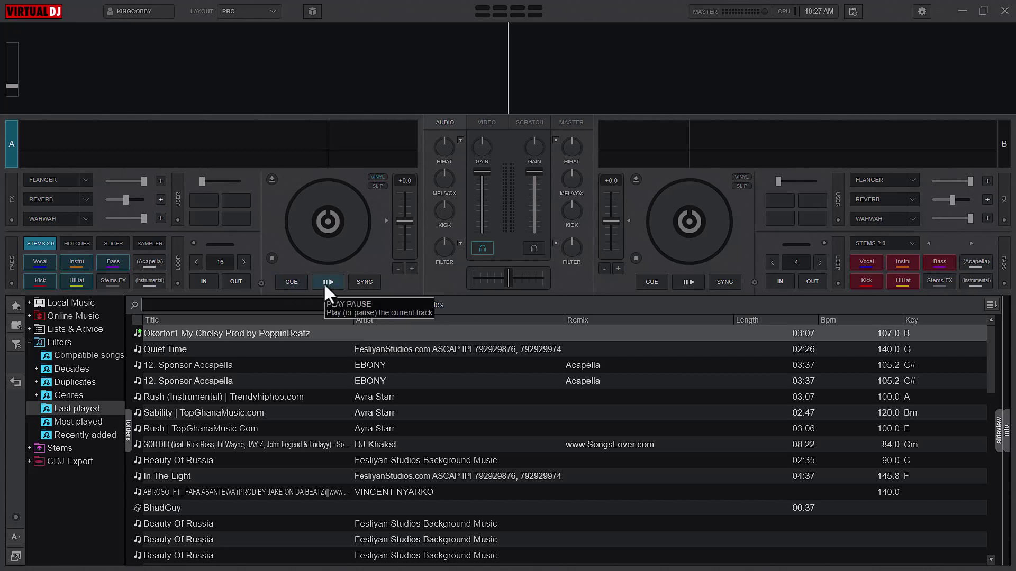
click(922, 11)
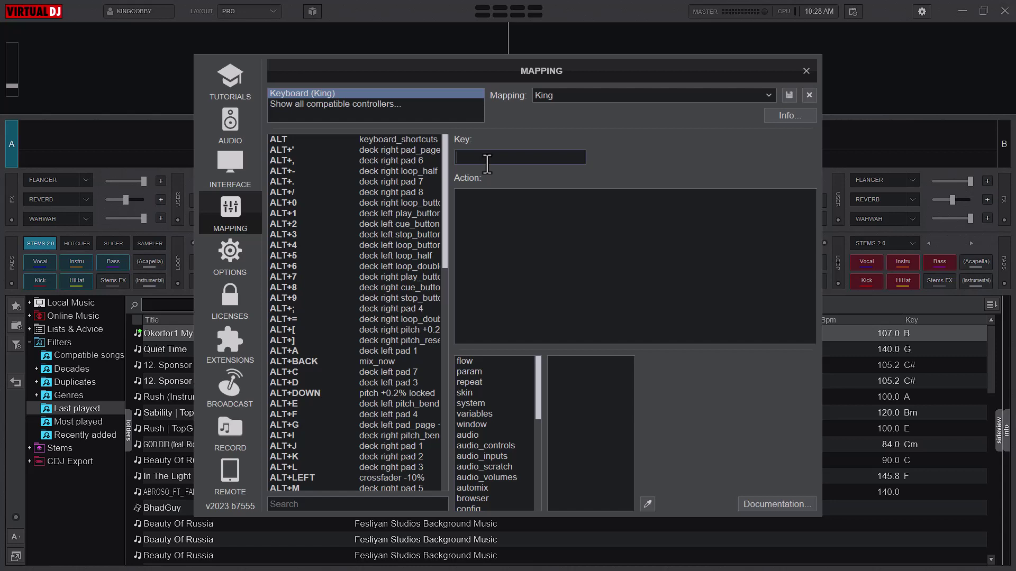
key(space)
key(p)
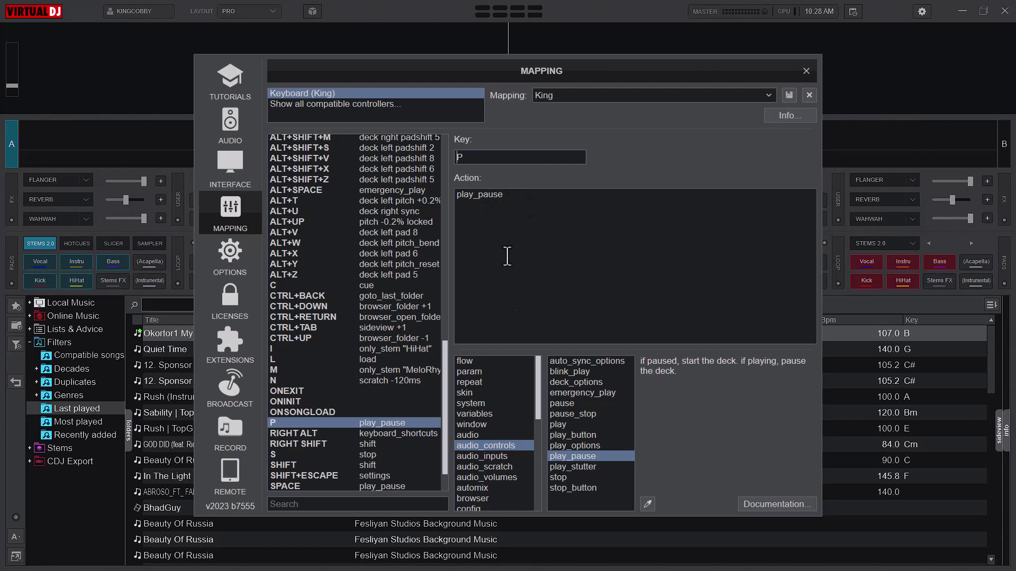
key(space)
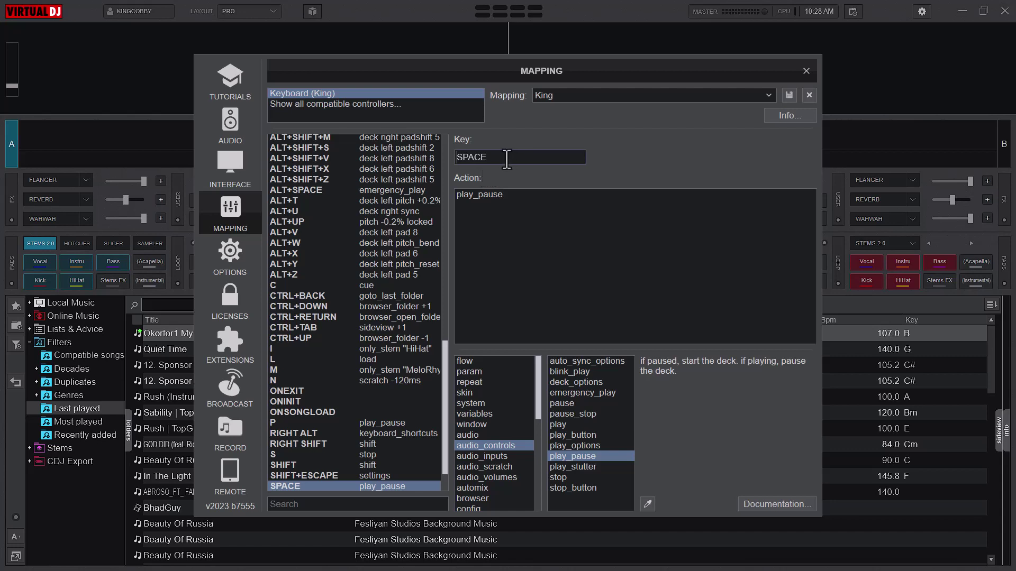
Check the S (stop) and C (cue) key assignments, moving the mapping window aside and back.
key(s)
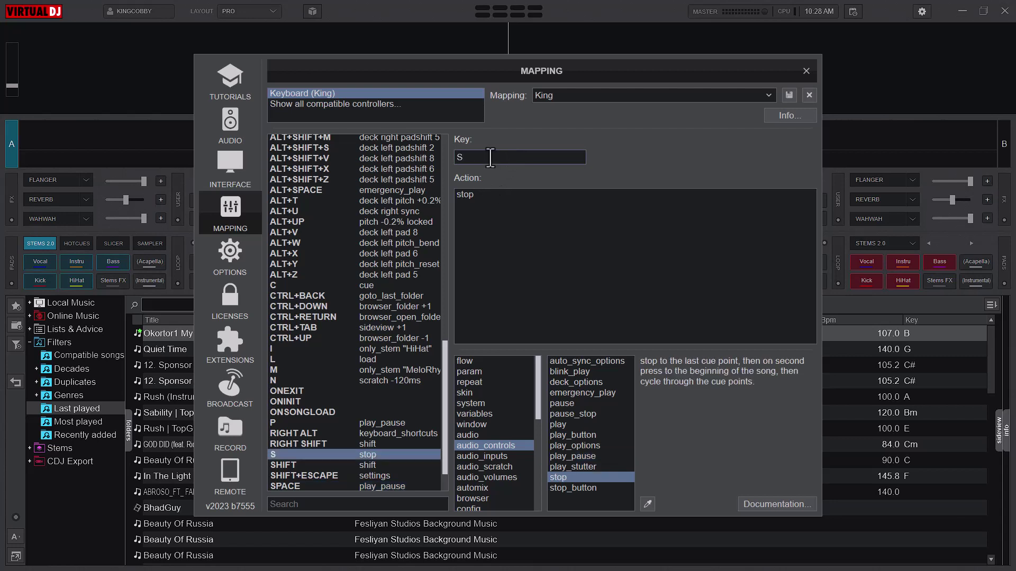
key(c)
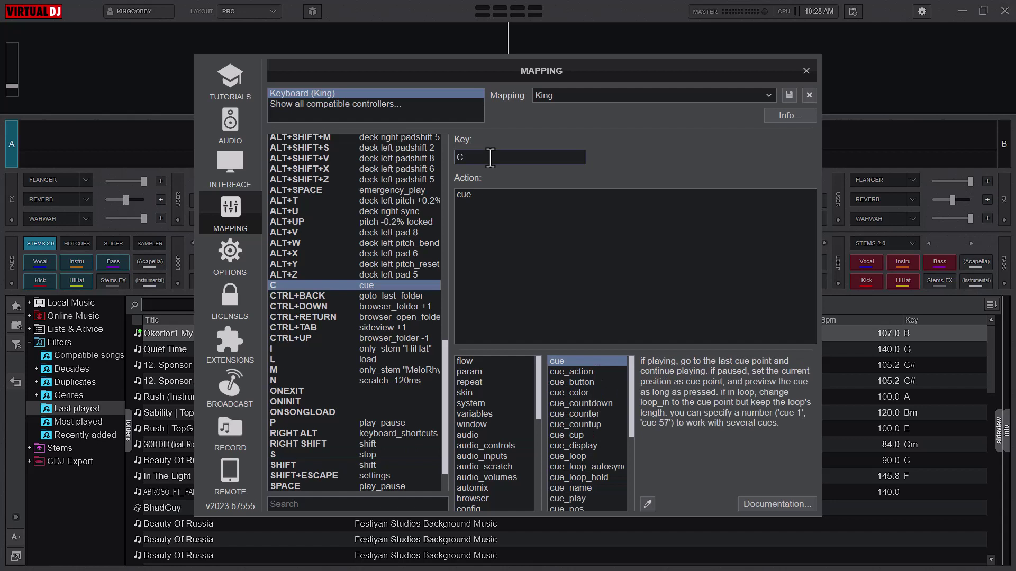
drag(691, 83, 863, 85)
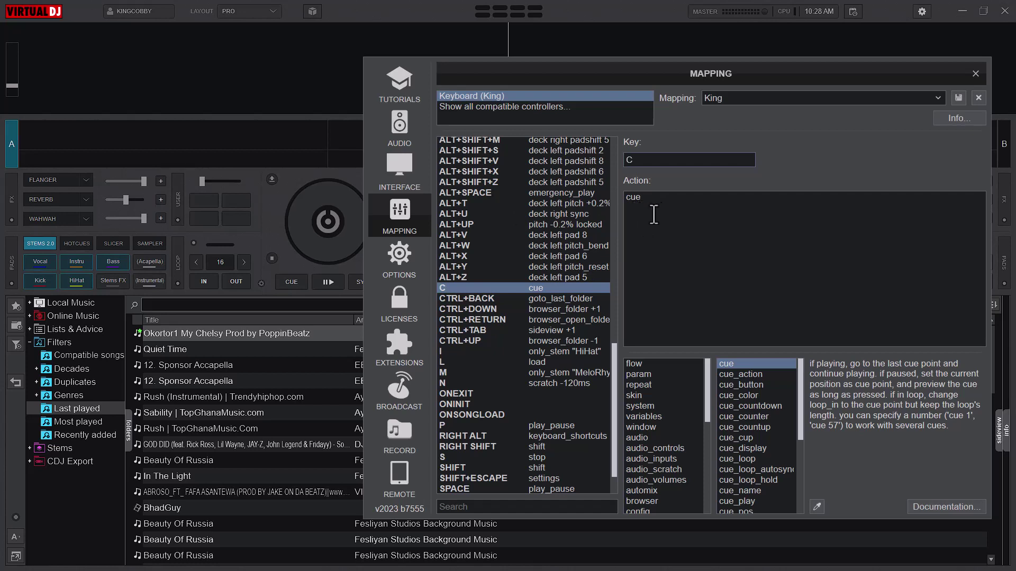
drag(712, 81, 572, 118)
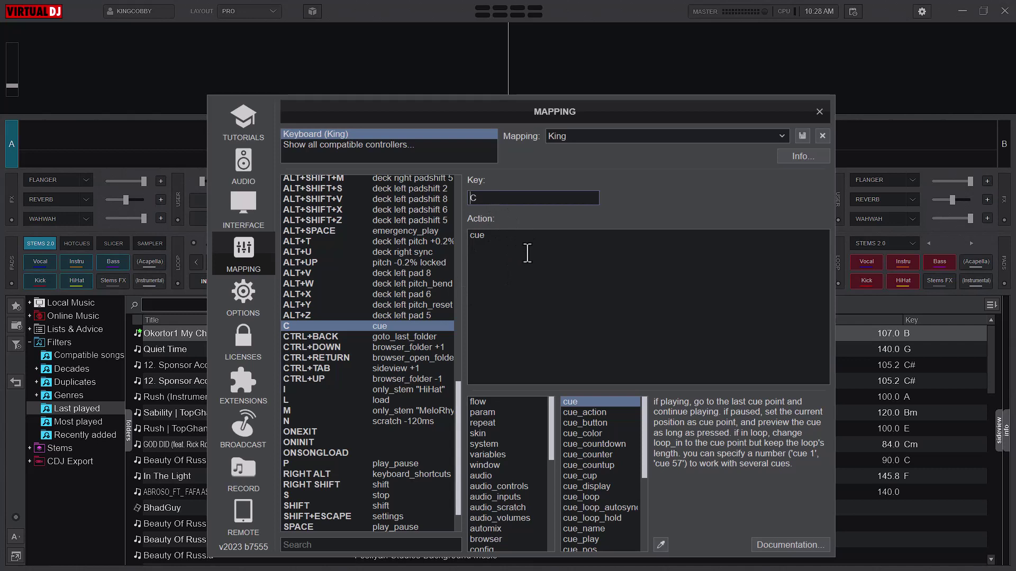
Recheck the S key's stop action and the SPACE and P play_pause actions.
double_click(476, 236)
click(516, 203)
key(s)
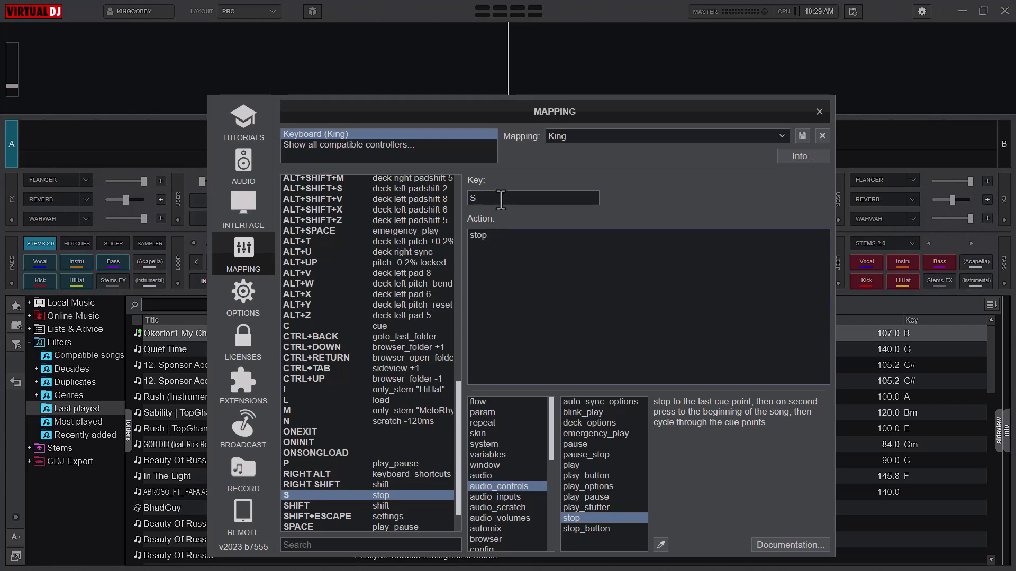
key(space)
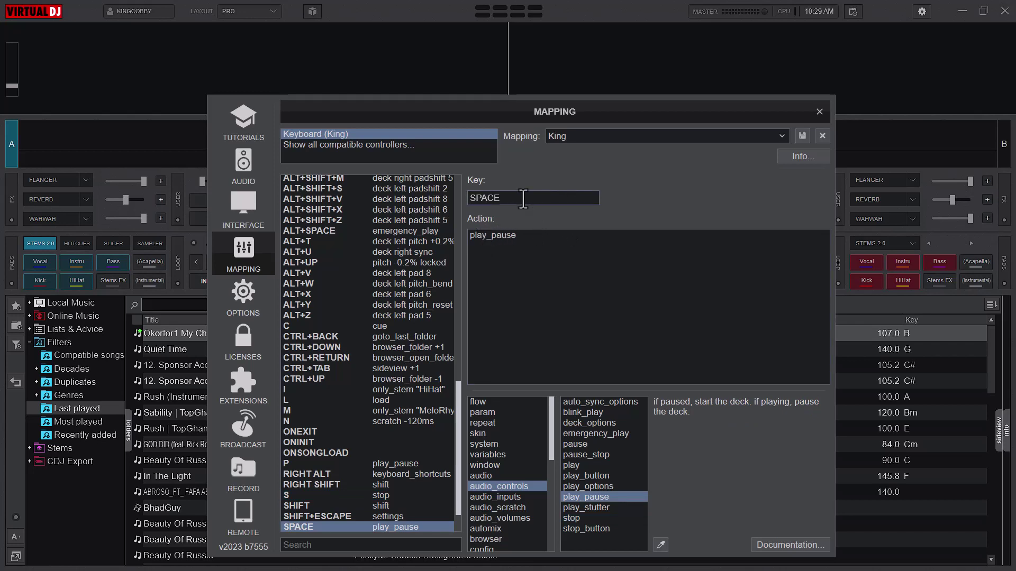
key(p)
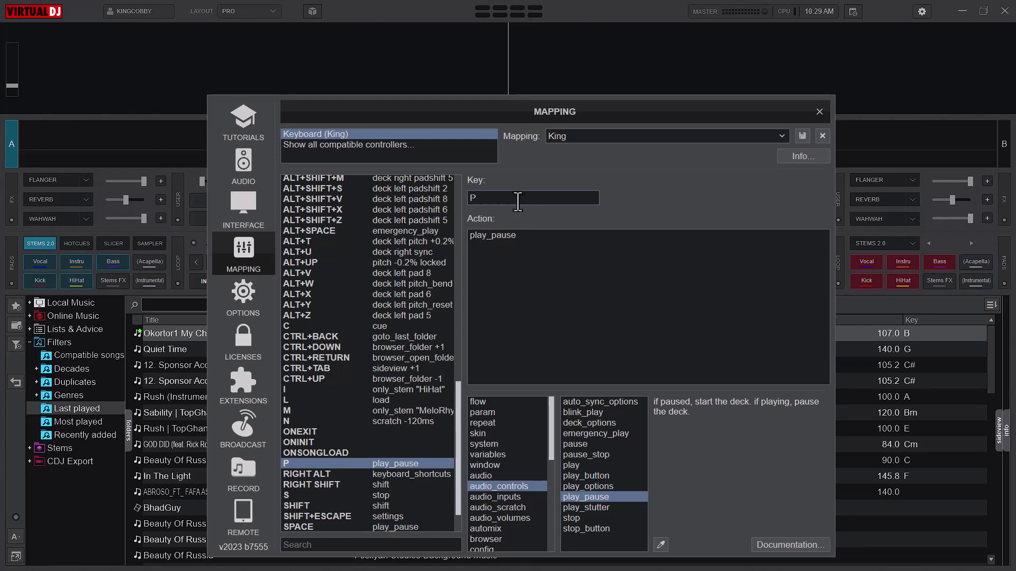
Replace the S key's stop action with pause_stop and close the settings.
key(s)
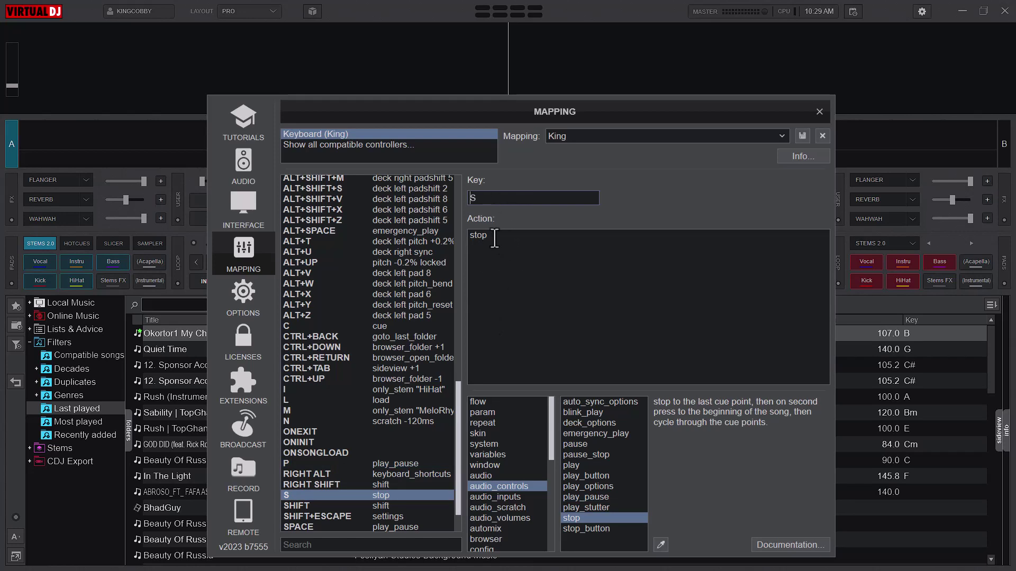
drag(494, 238, 452, 246)
text(pause)
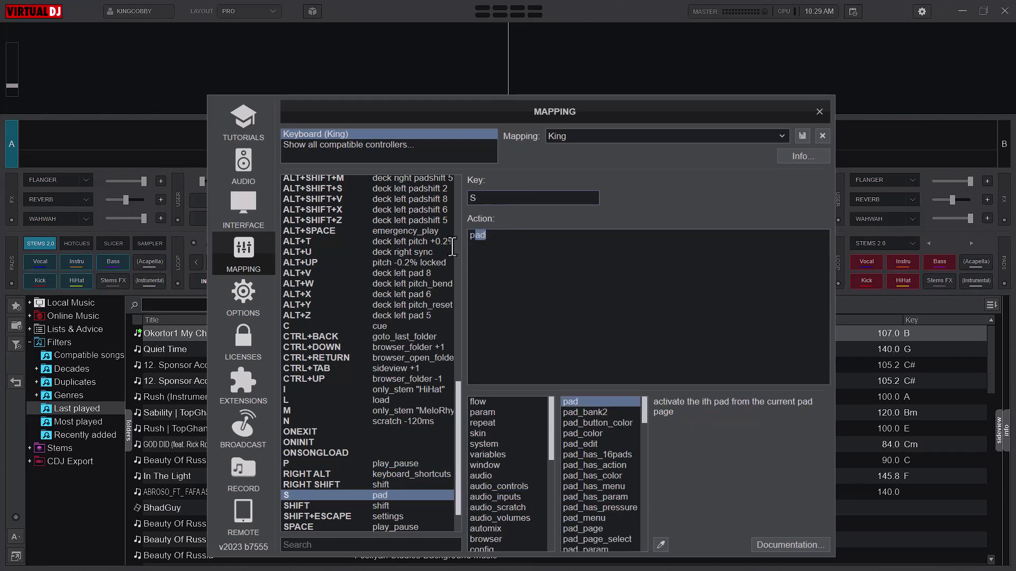
text(_stop)
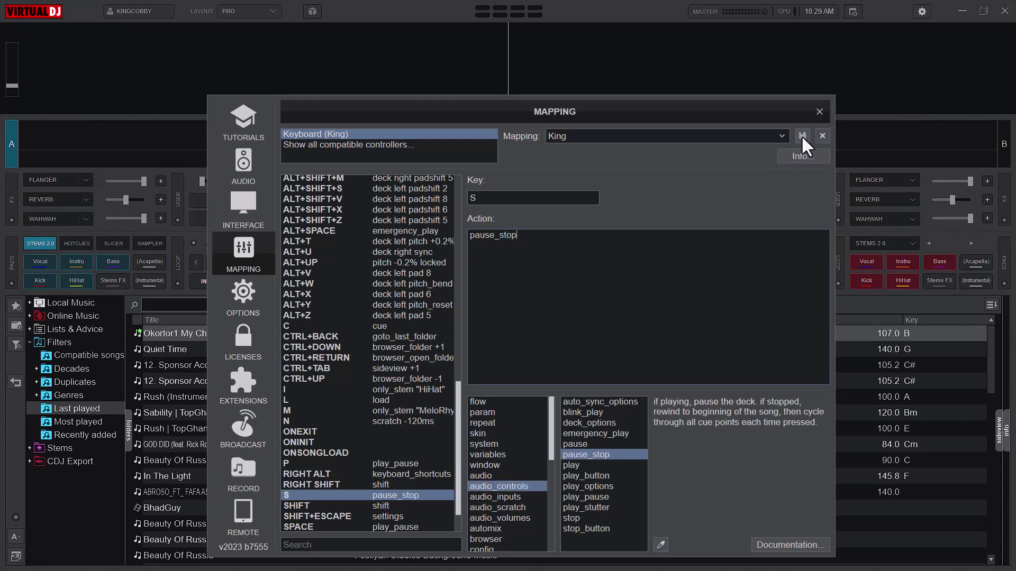
click(819, 112)
Load Quiet Time onto deck A and turn down its GAIN.
click(230, 353)
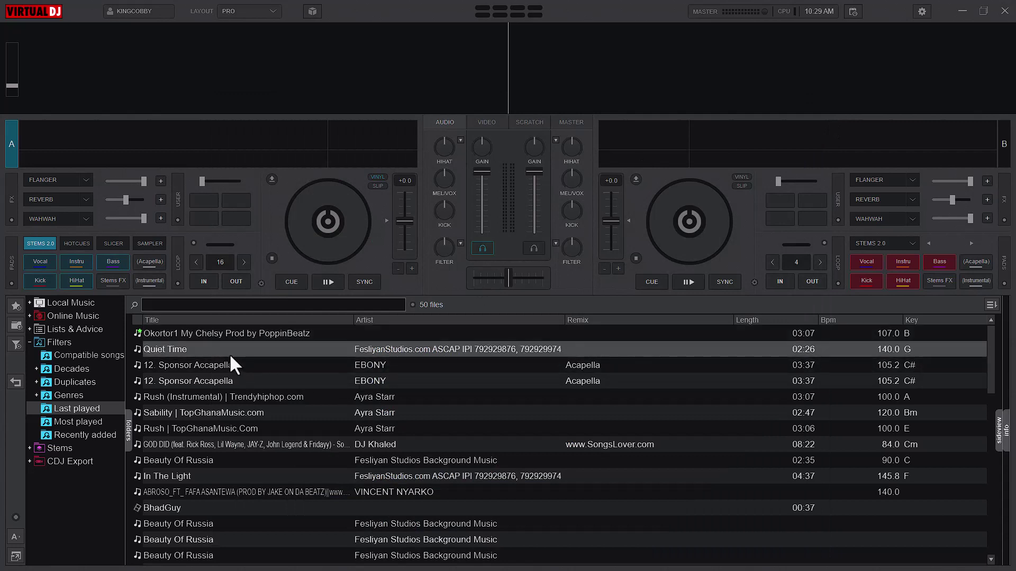
double_click(230, 356)
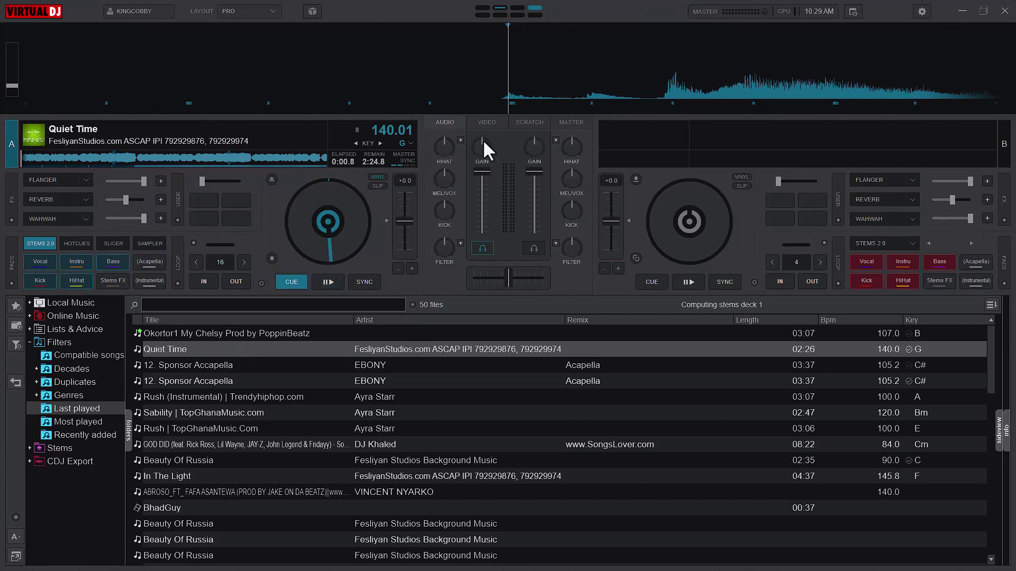
drag(482, 139, 472, 163)
Play and pause deck A with SPACE, then return it to the cue point with Home.
key(space)
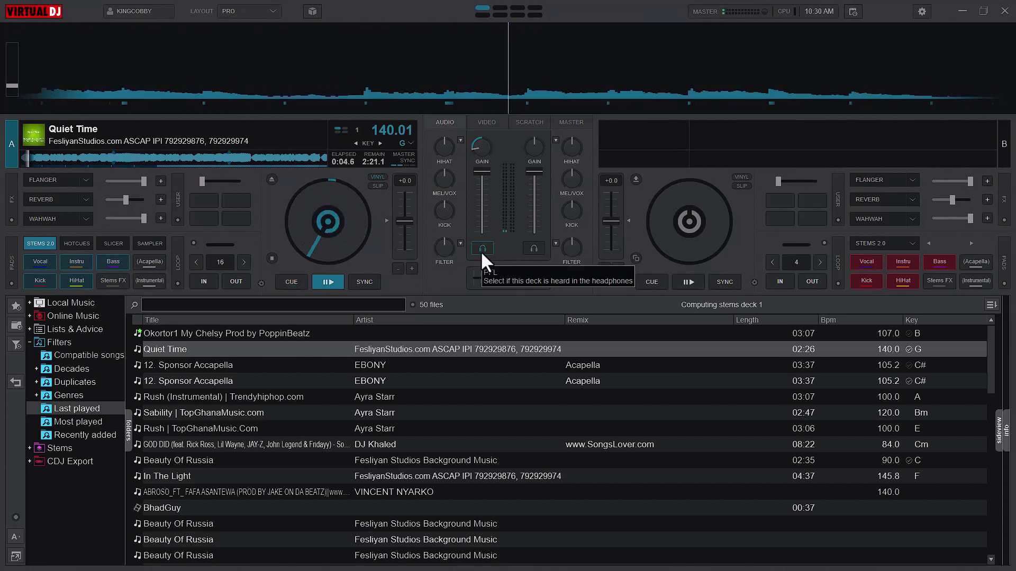
key(space)
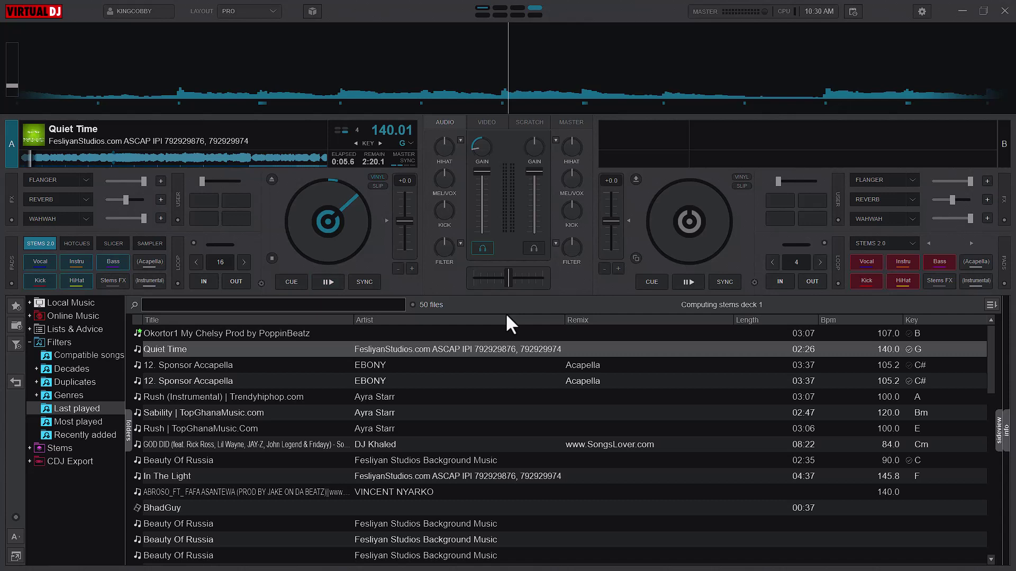
key(Home)
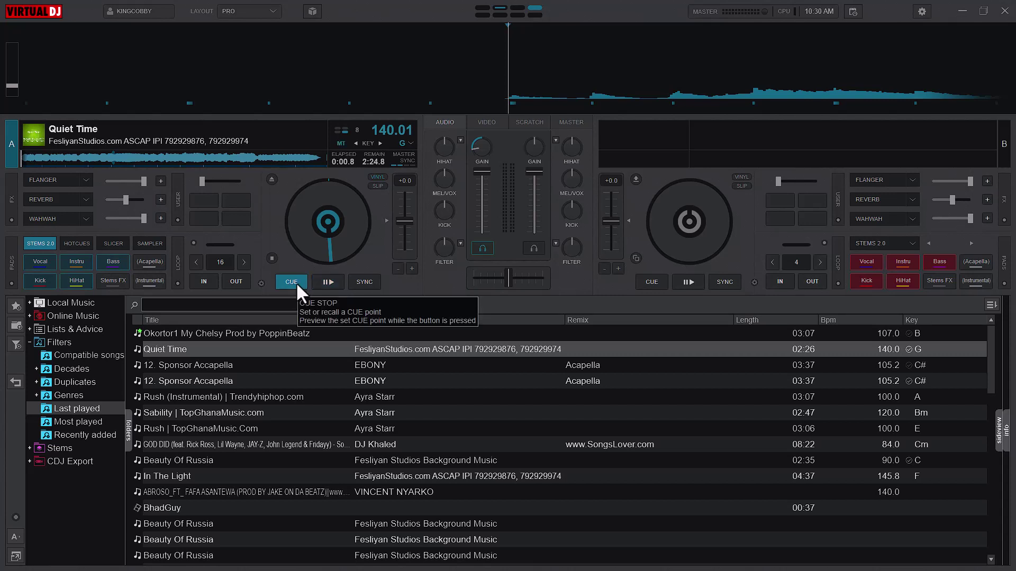
Change the C key's action from cue to cue_stop and close the mapping window.
click(921, 13)
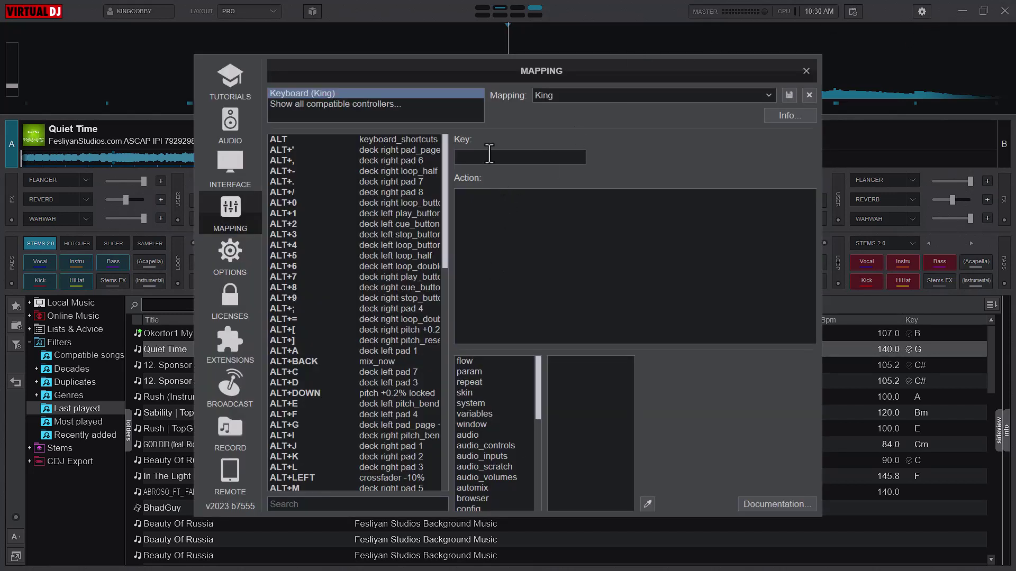
key(c)
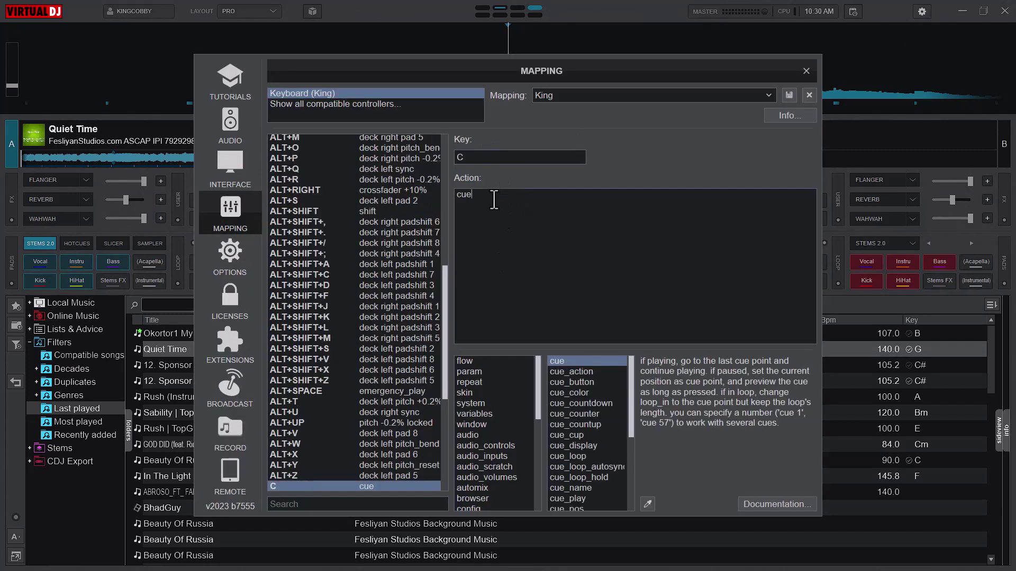
text(_)
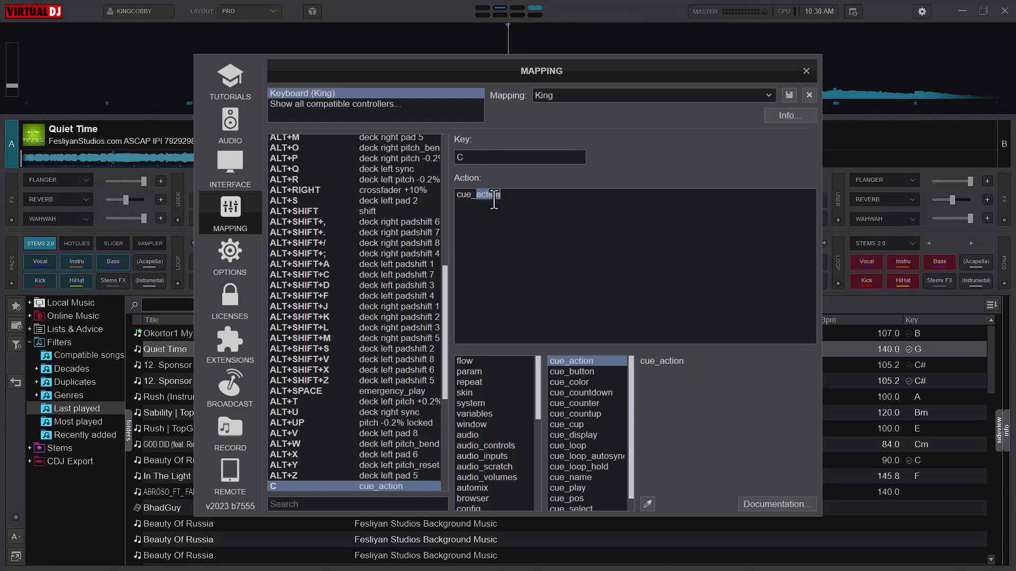
text(stop)
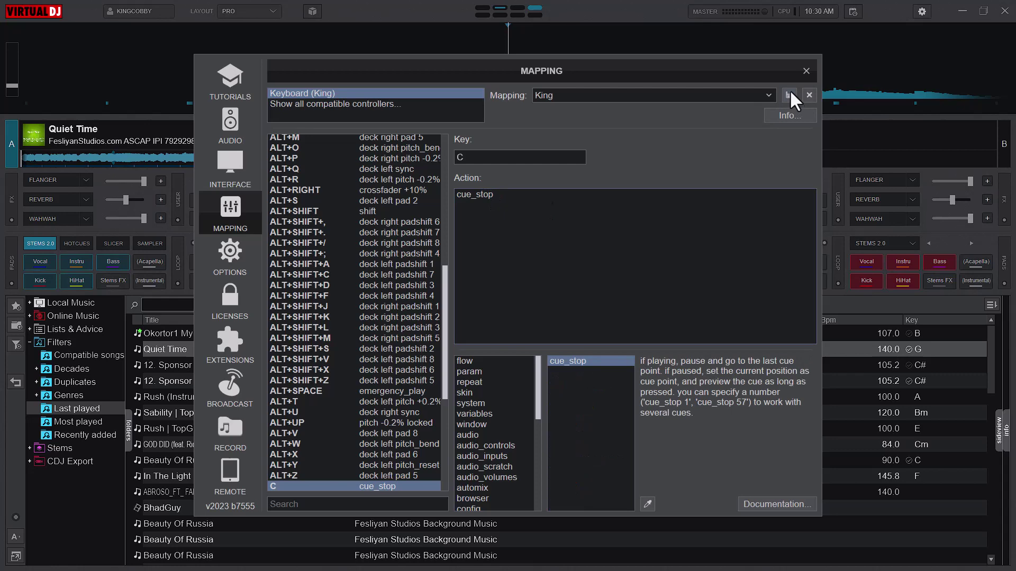
click(806, 70)
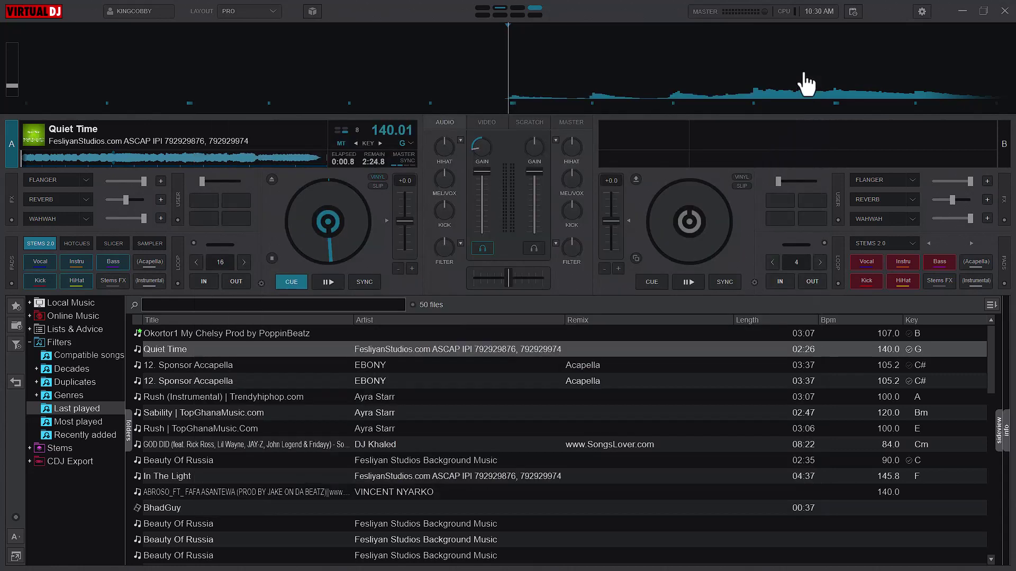
Preview and stop deck A from its cue point, then switch its pads to HOTCUES.
click(300, 281)
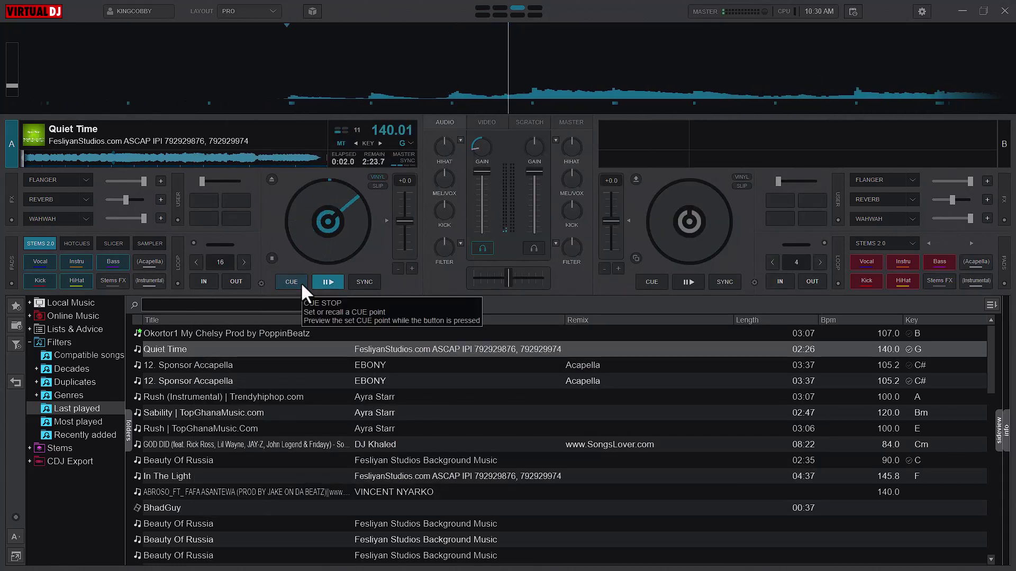
click(300, 281)
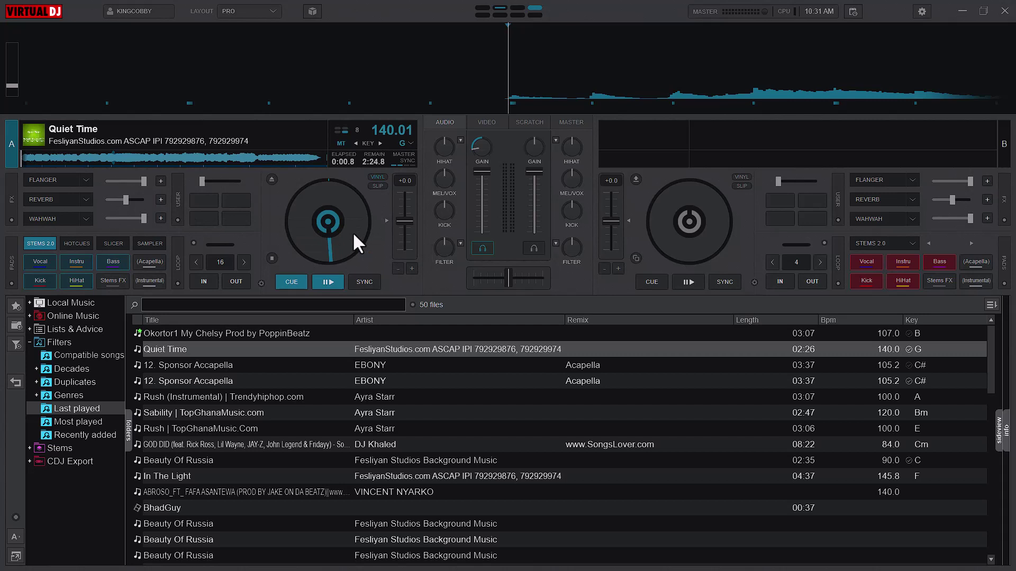
click(100, 245)
click(79, 244)
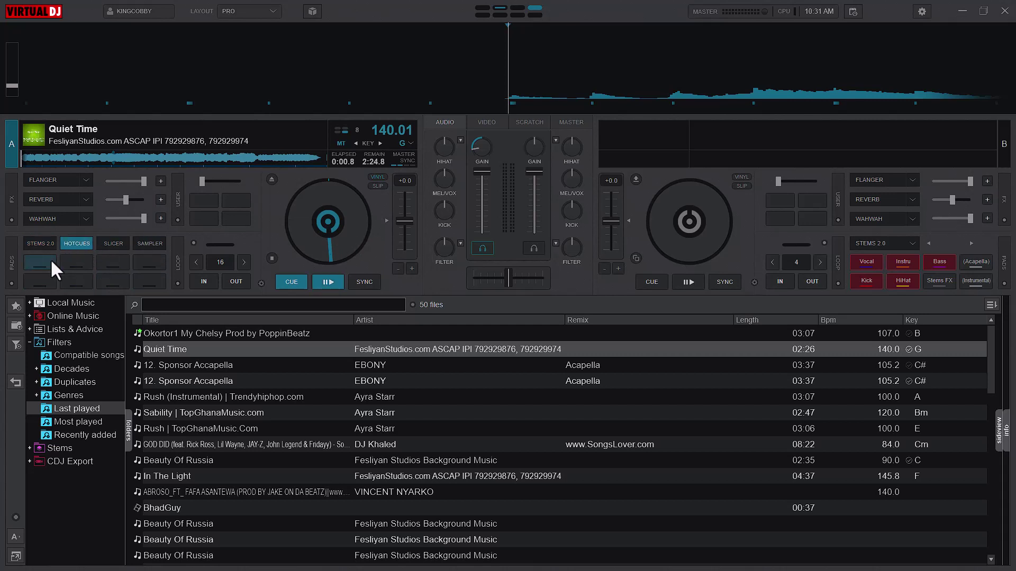
Set hotcue Cue 1, start playback, set Cue 2, then stop back at the cue point.
click(42, 262)
click(741, 87)
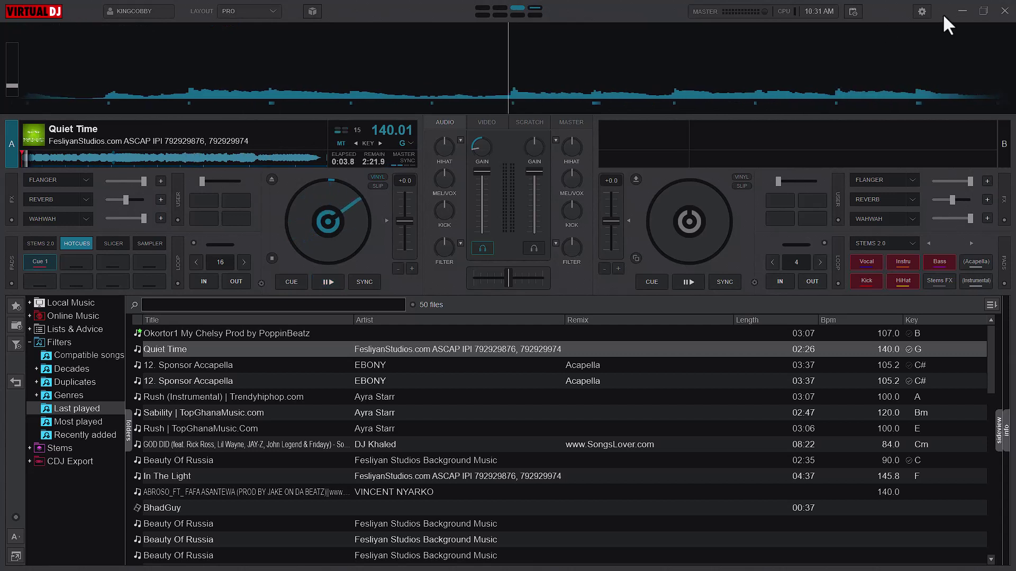
click(74, 261)
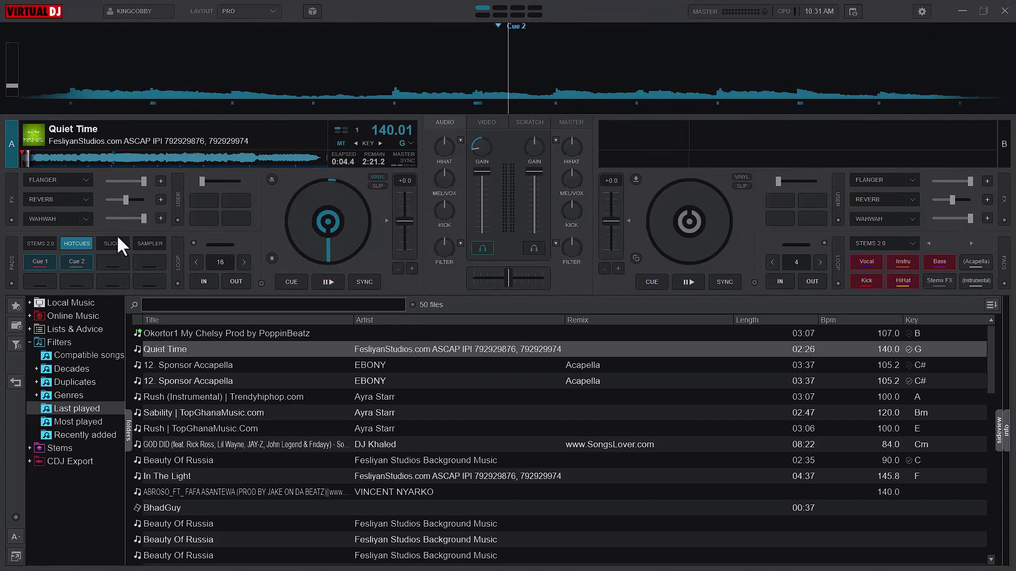
click(80, 265)
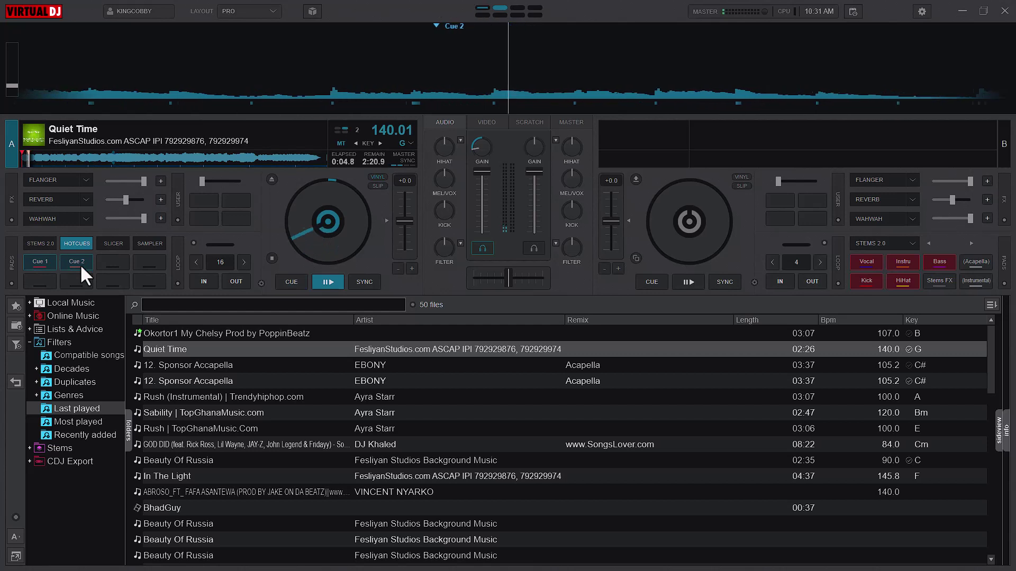
click(303, 278)
click(291, 282)
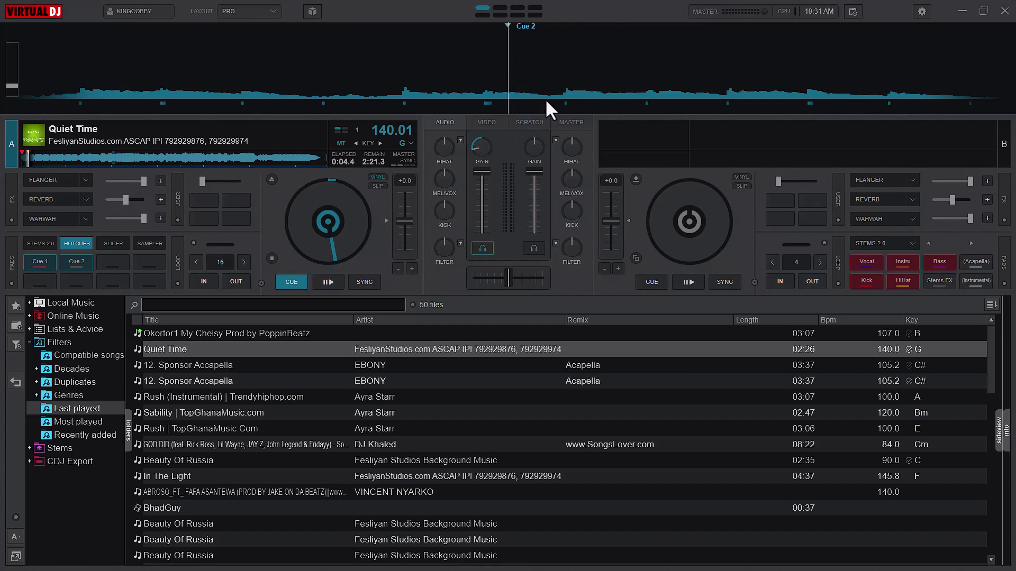
Jump deck A between hotcues 1 and 2, ending at Cue 1, then play with SPACE and cue-stop with C.
key(1)
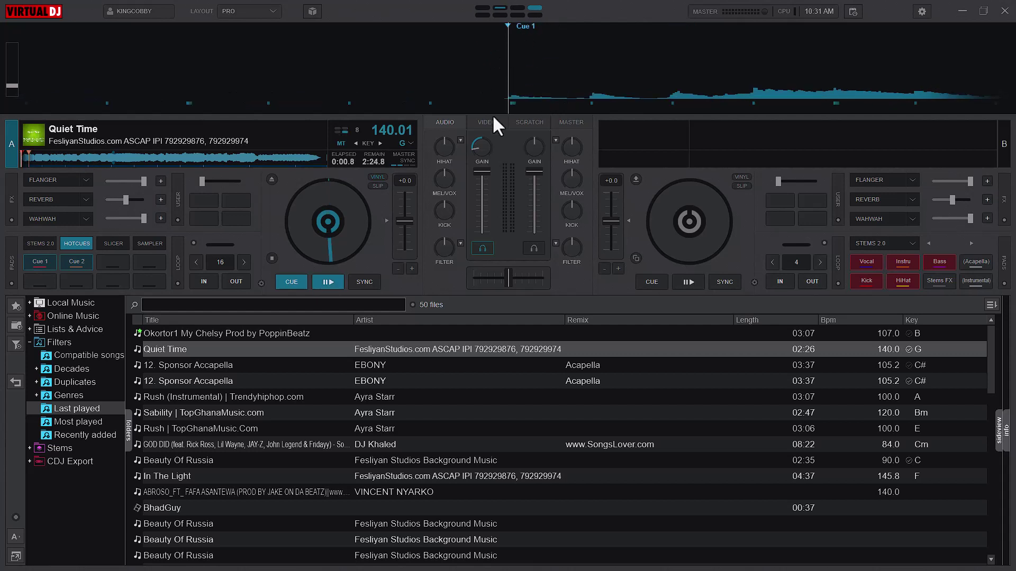
key(2)
key(Home)
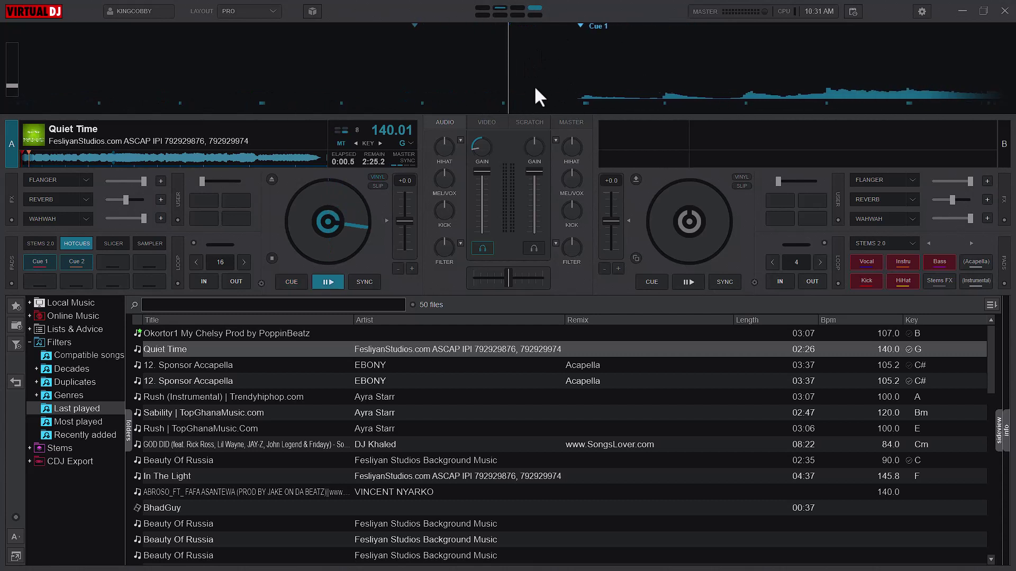
key(1)
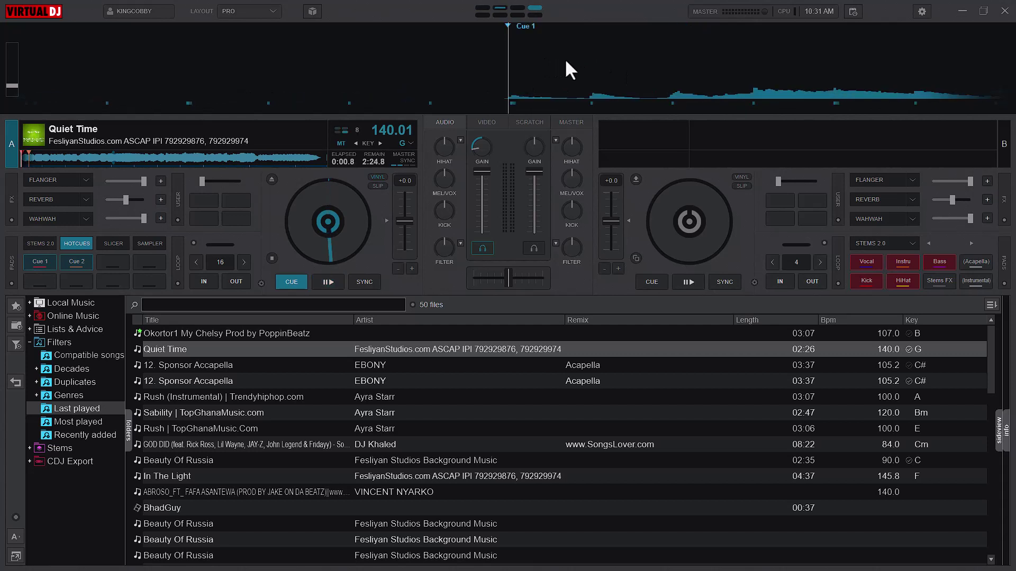
key(2)
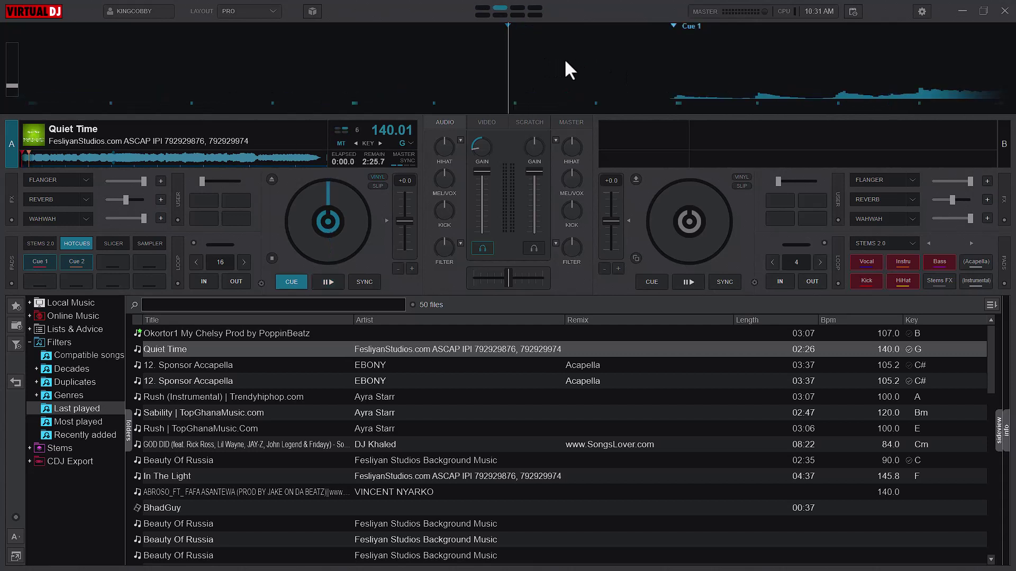
key(1)
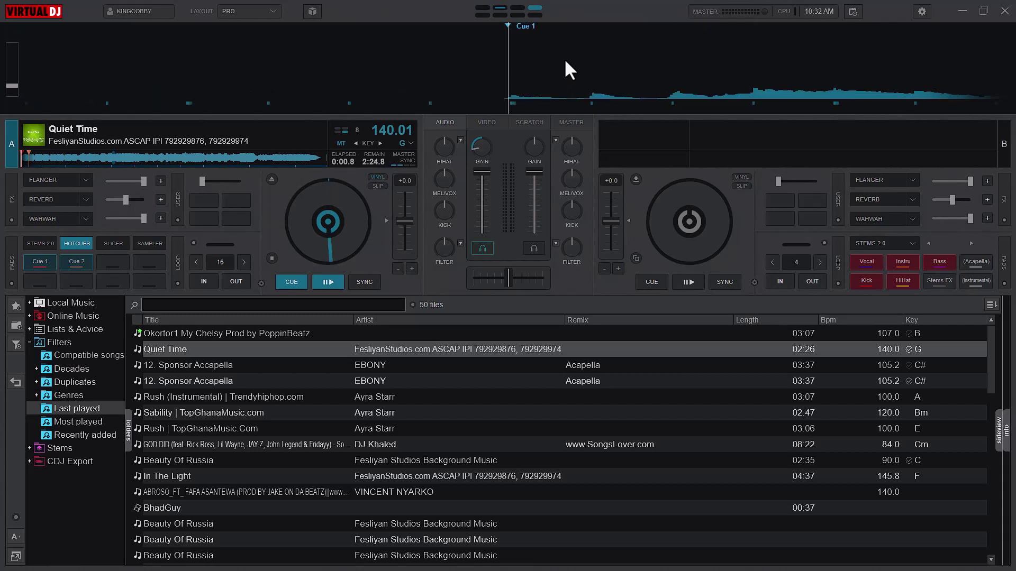
key(space)
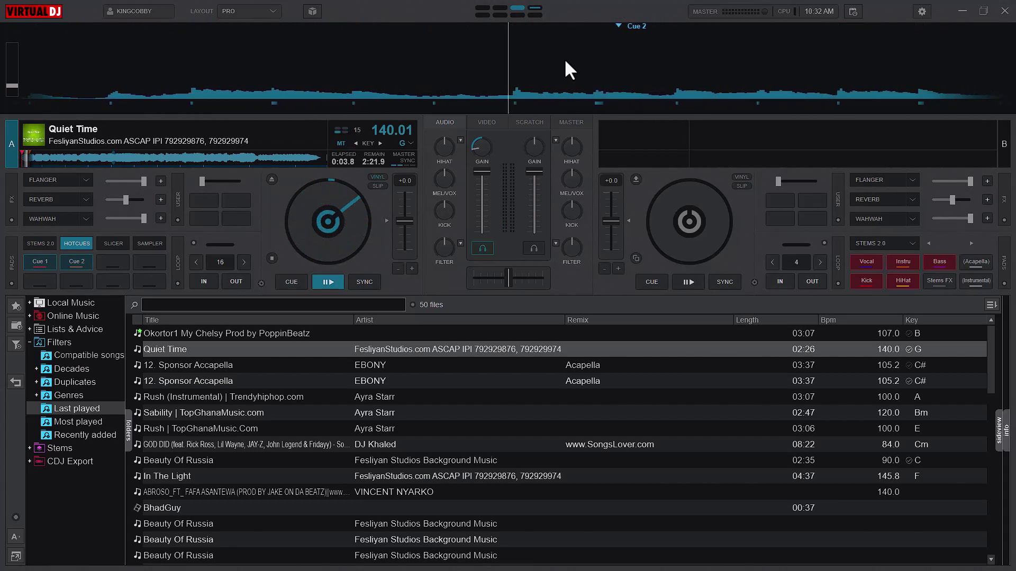
key(c)
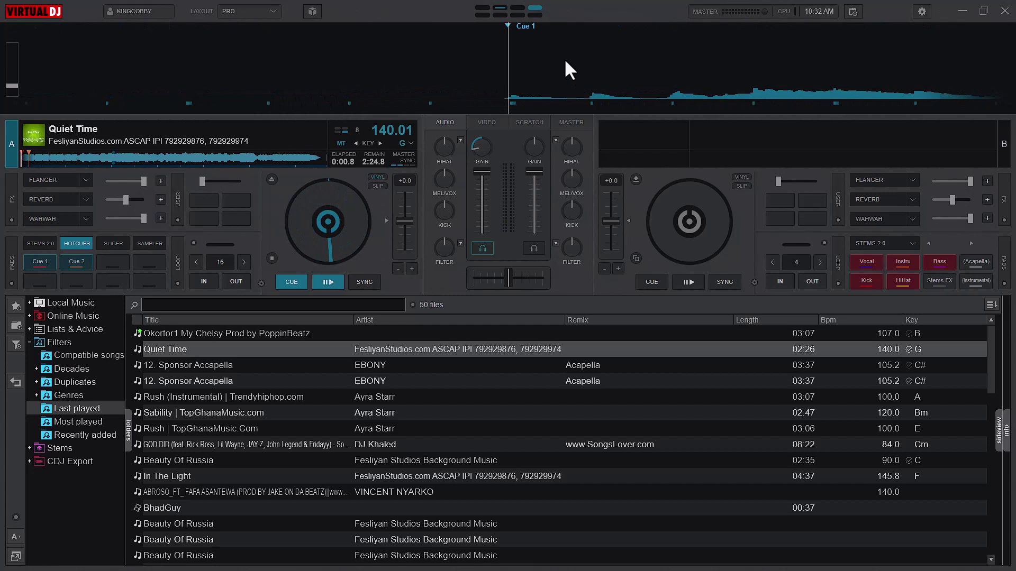